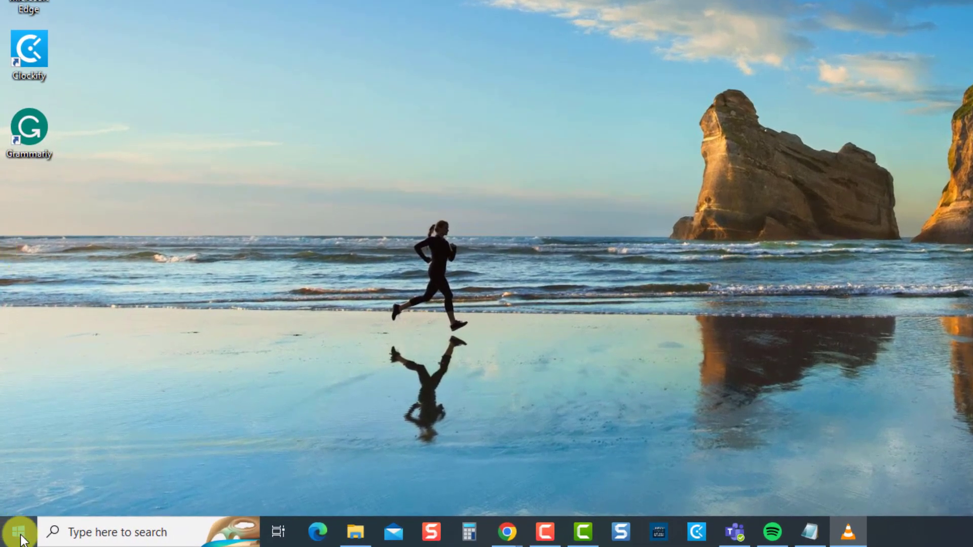
- Bring up the Start menu's sleep, shut down and restart choices, then dismiss them
{"action": "left_click", "coordinate": [20, 537]}
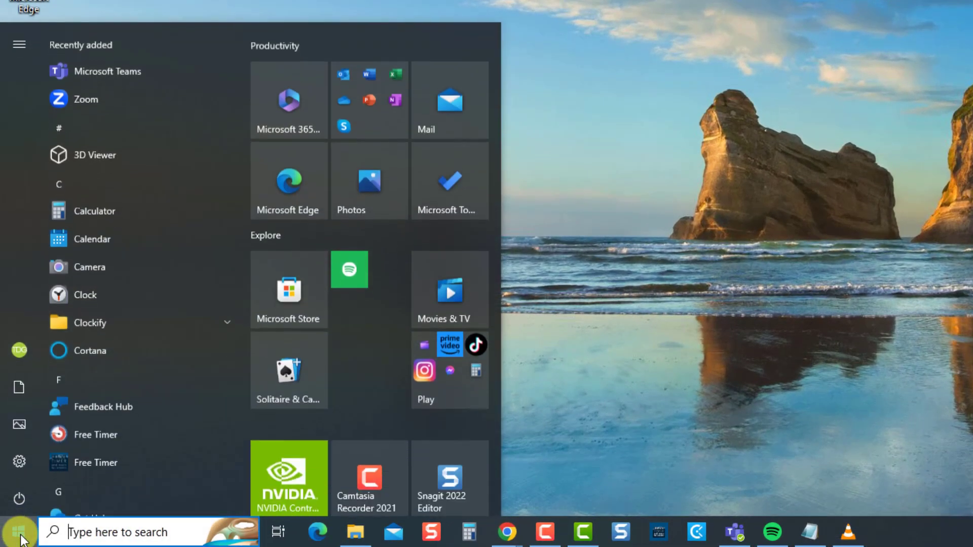
{"action": "left_click", "coordinate": [21, 507]}
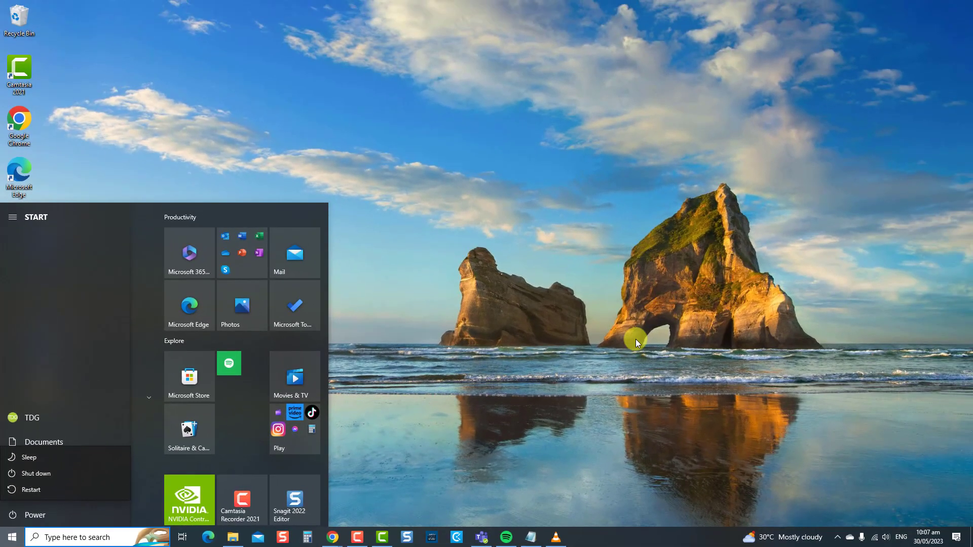
{"action": "left_click", "coordinate": [636, 341]}
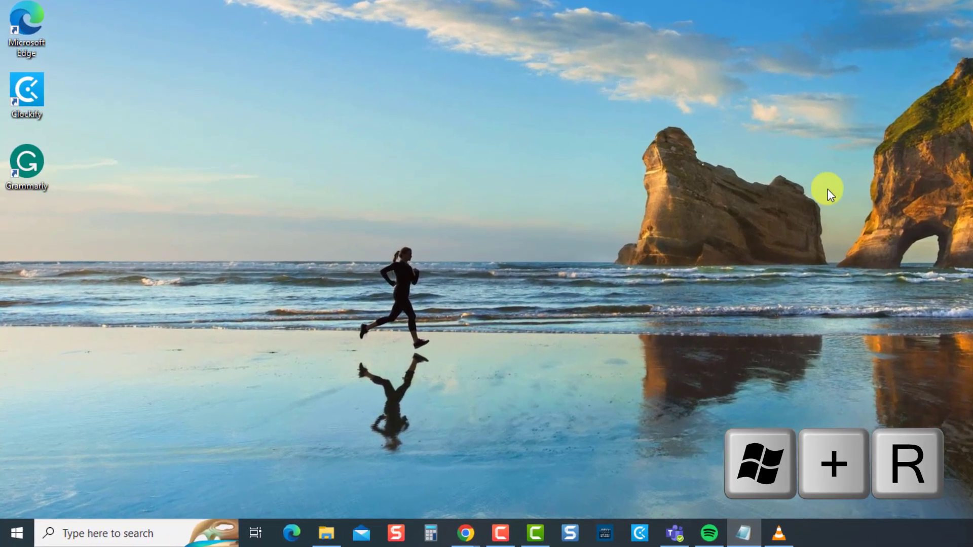
- Enter devmgmt.msc in the Run dialog in place of the old command
{"action": "key", "text": "super+r"}
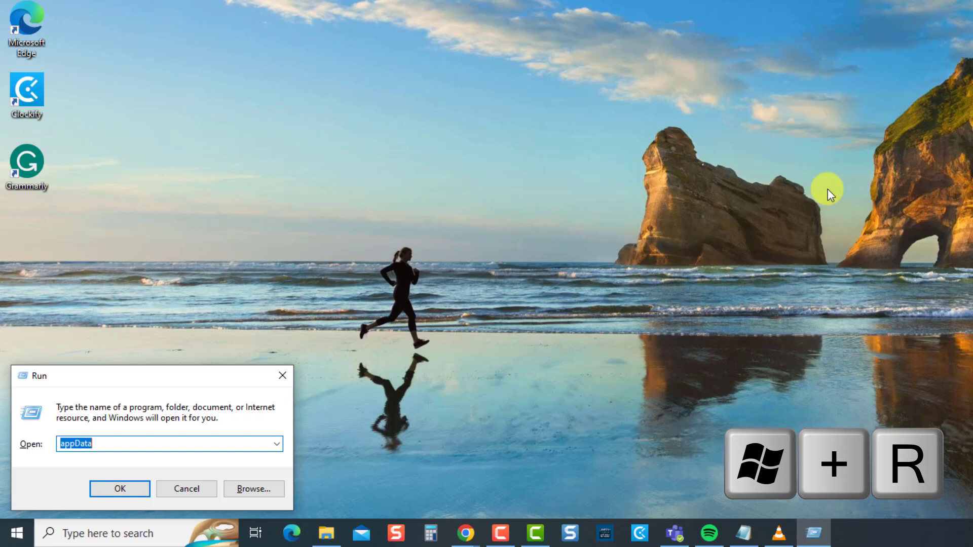
{"action": "key", "text": "BackSpace"}
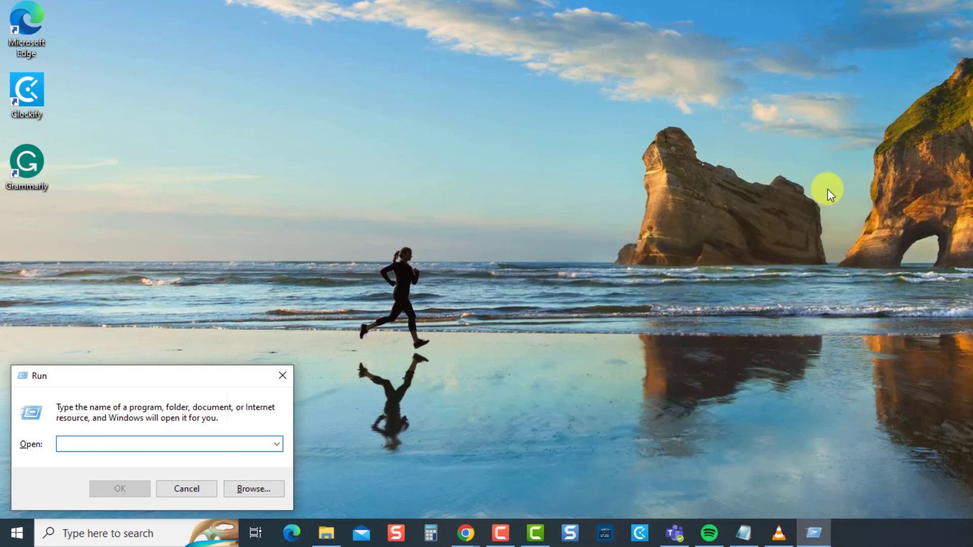
{"action": "type", "text": "devmg"}
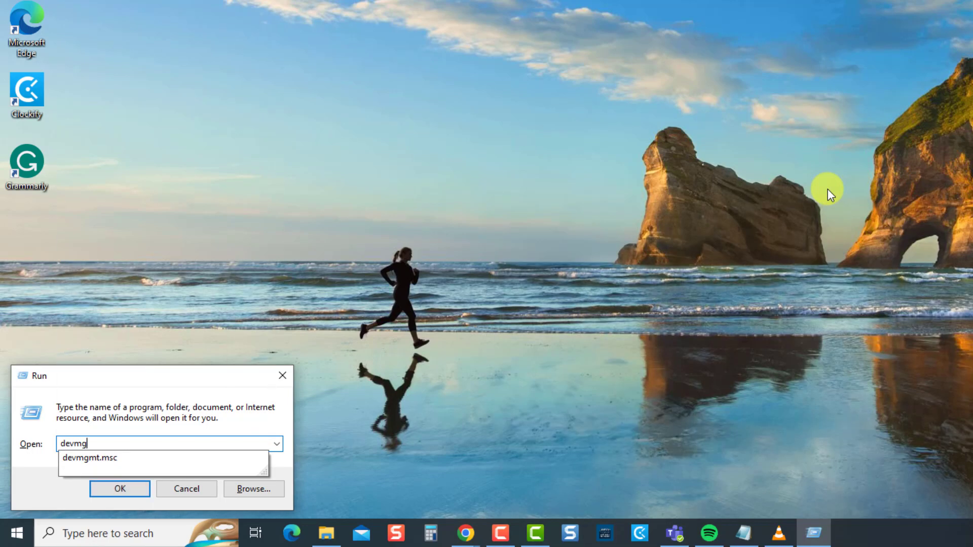
{"action": "type", "text": "mt.msc"}
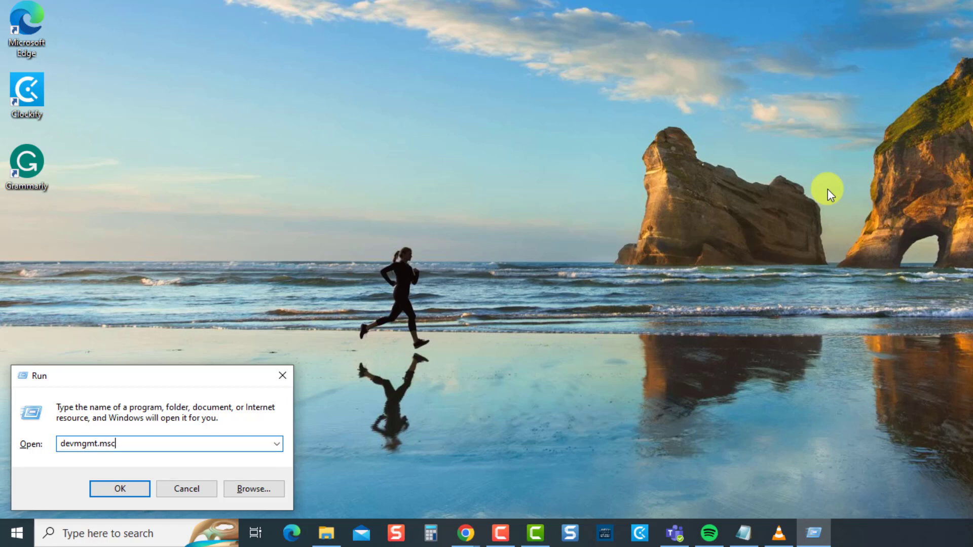
- Search automatically for a newer TUF GAMING M5 keyboard driver in Device Manager, then close it
{"action": "key", "text": "Return"}
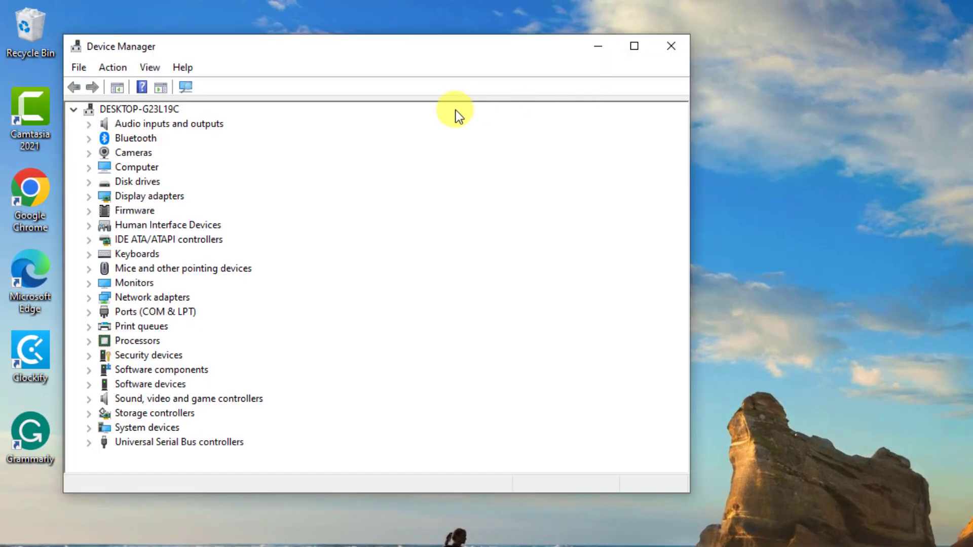
{"action": "left_click", "coordinate": [89, 255]}
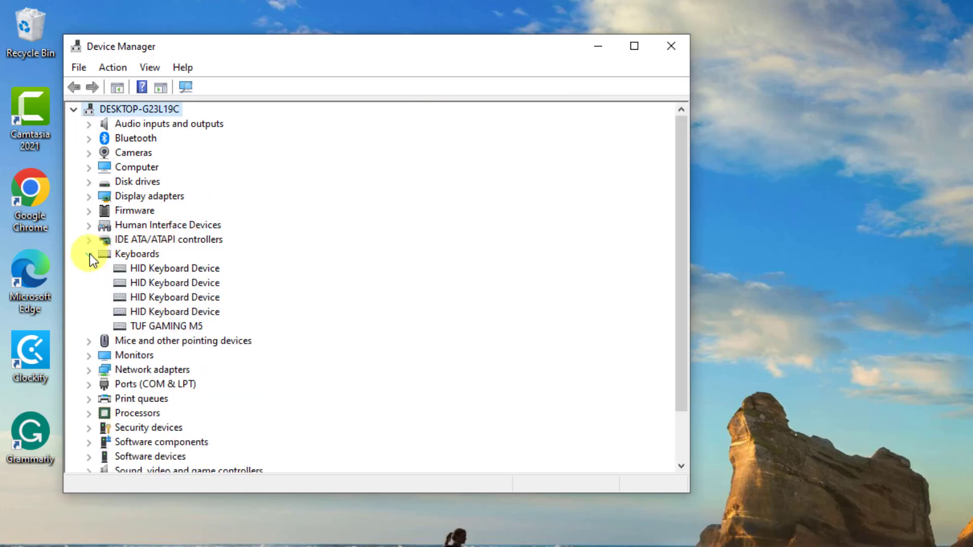
{"action": "right_click", "coordinate": [143, 325]}
{"action": "left_click", "coordinate": [163, 336]}
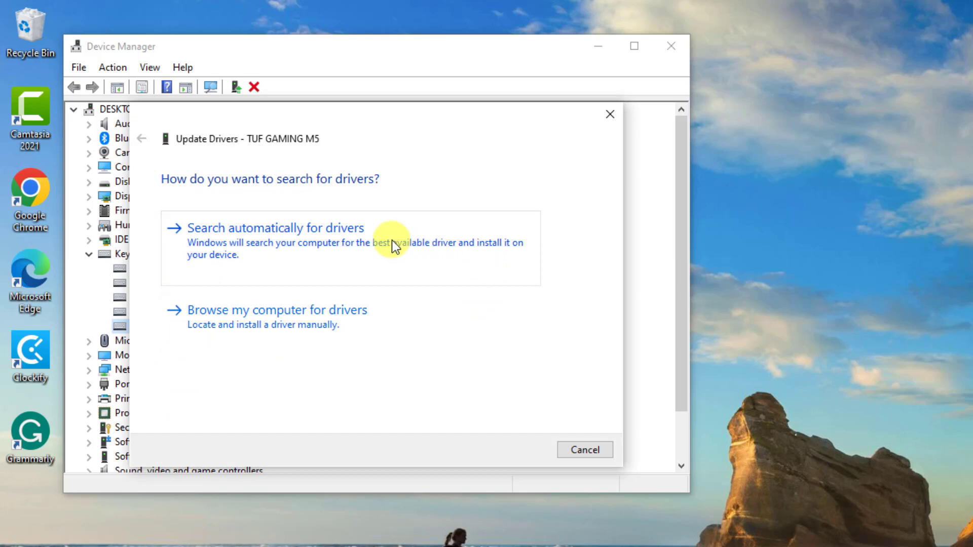
{"action": "left_click", "coordinate": [391, 240]}
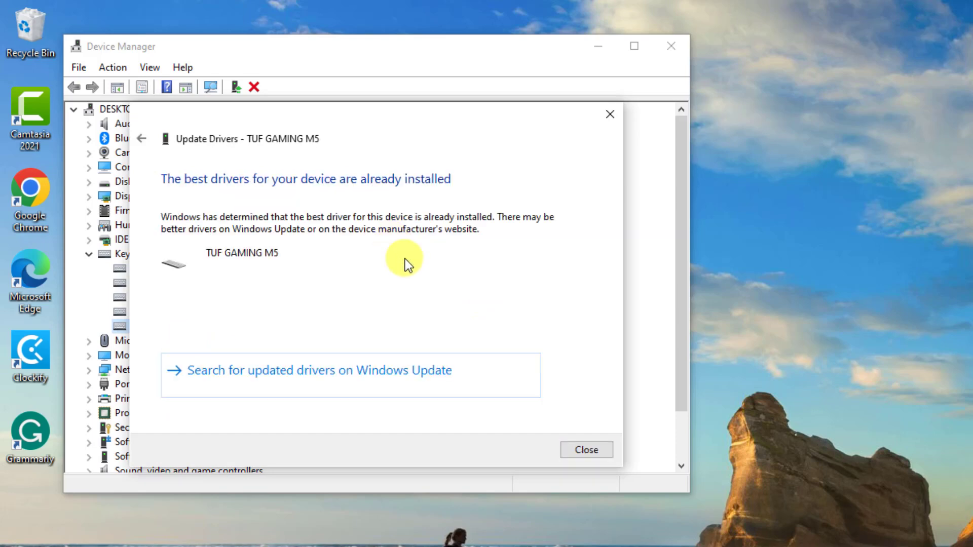
{"action": "left_click", "coordinate": [603, 455]}
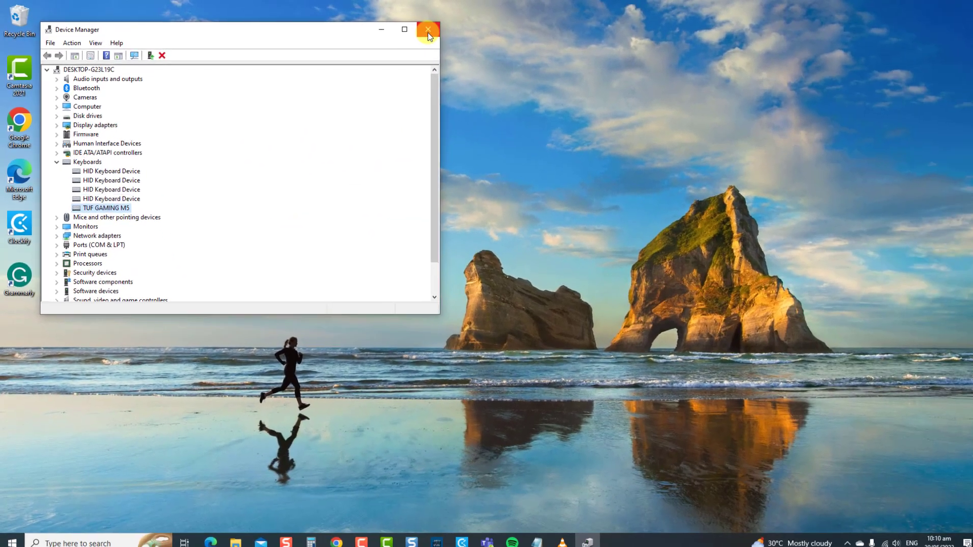
{"action": "left_click", "coordinate": [671, 45]}
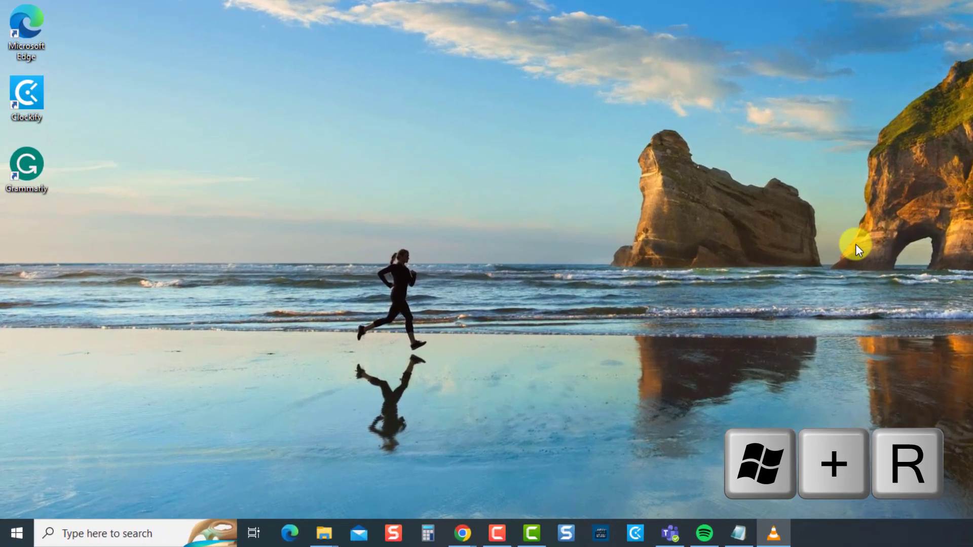
- Relaunch Device Manager with the devmgmt.msc Run command
{"action": "key", "text": "super+r"}
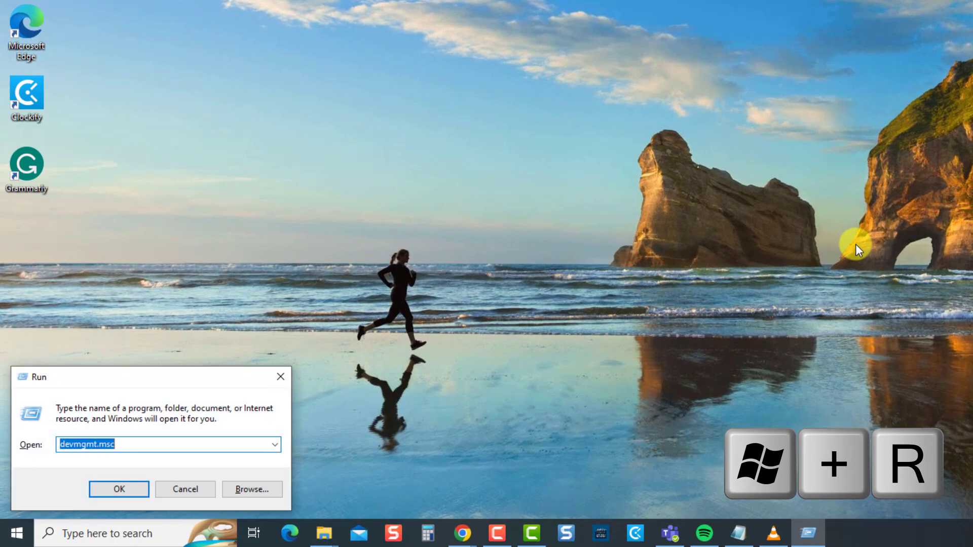
{"action": "key", "text": "BackSpace"}
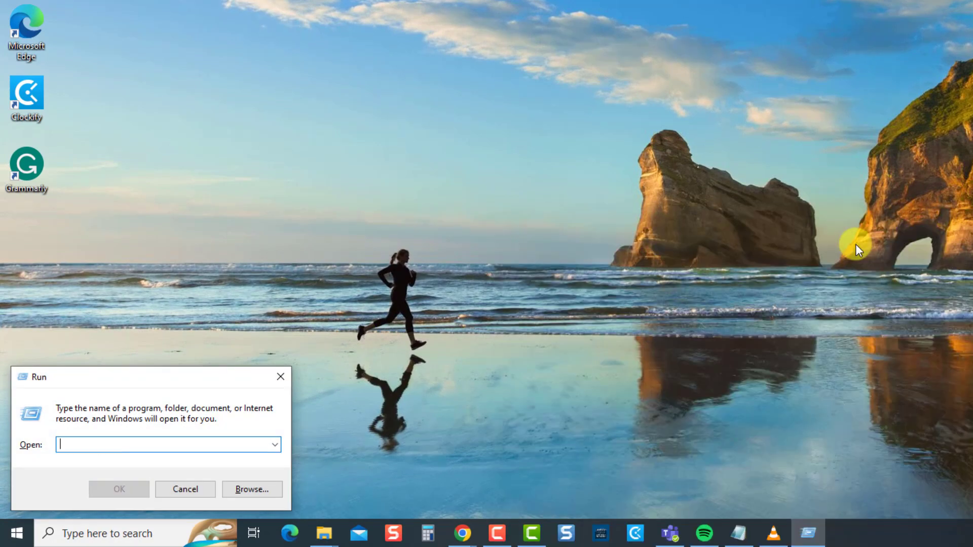
{"action": "type", "text": "devmgmt"}
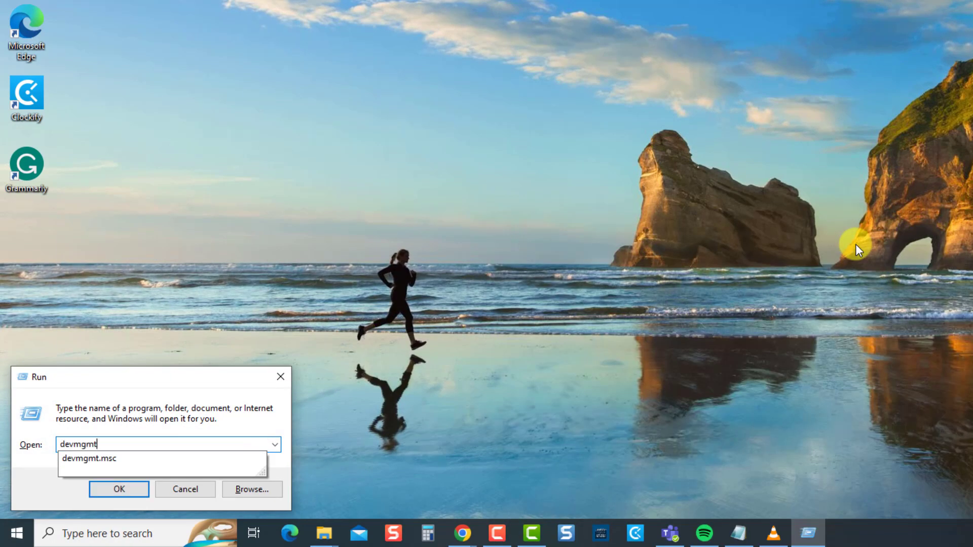
{"action": "type", "text": ".msc"}
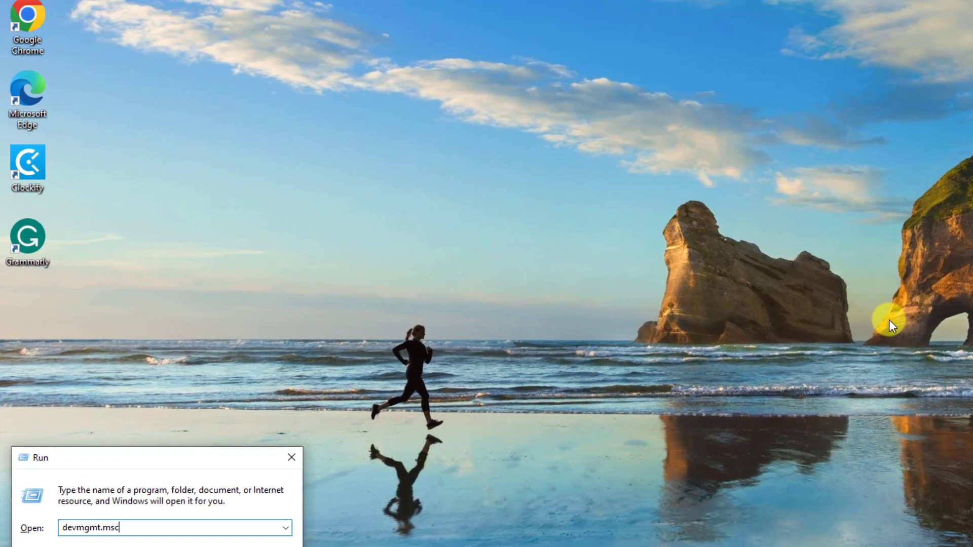
{"action": "key", "text": "Return"}
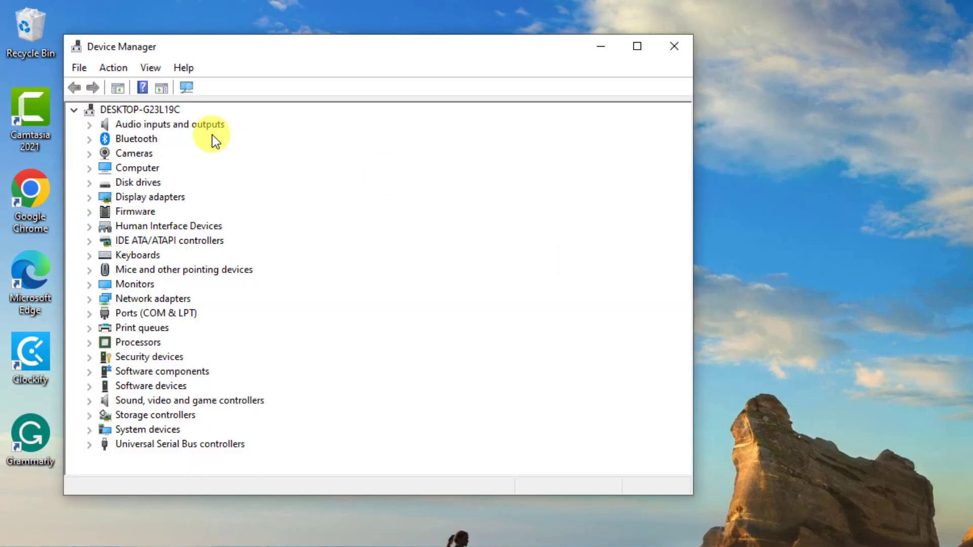
- Show the Uninstall device option for the TUF GAMING M5 keyboard, then close Device Manager
{"action": "left_click", "coordinate": [89, 255]}
{"action": "left_click", "coordinate": [111, 254]}
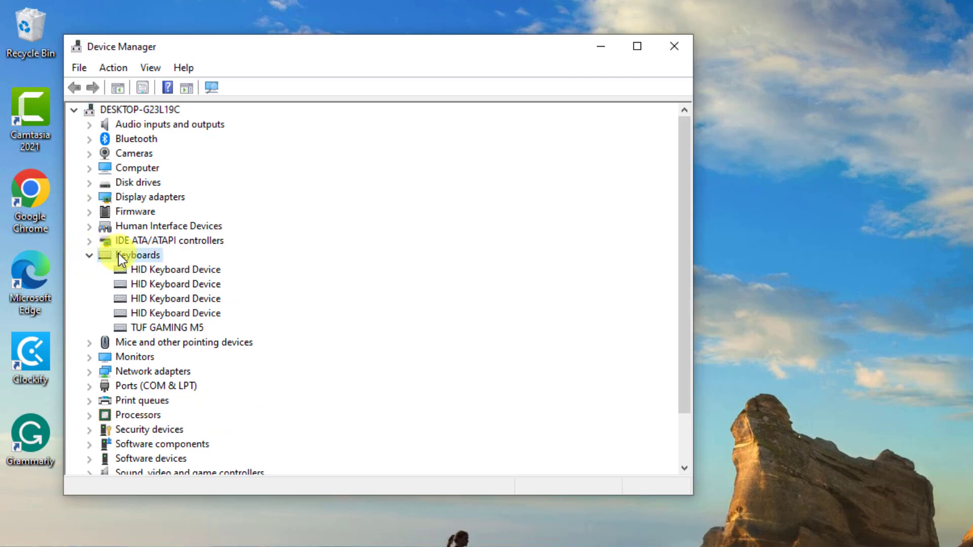
{"action": "right_click", "coordinate": [155, 332]}
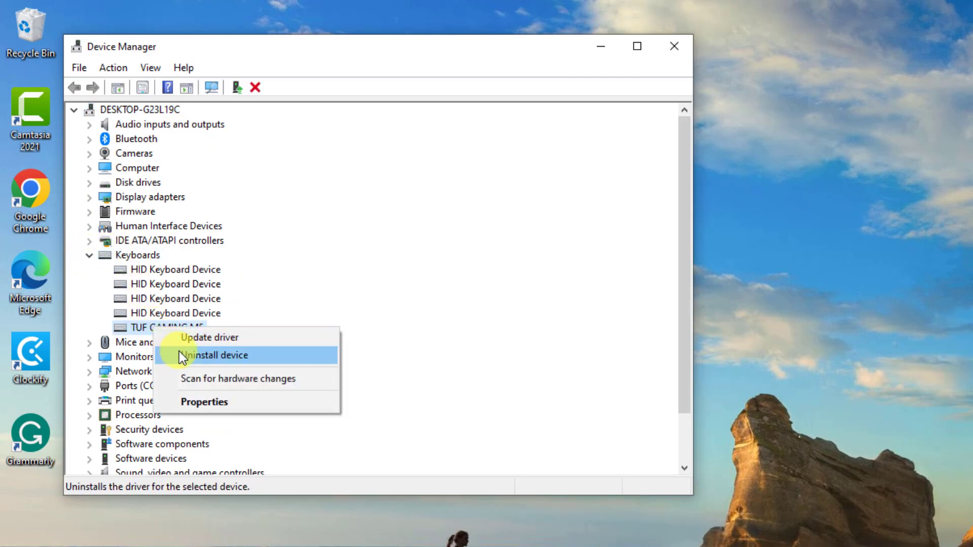
{"action": "left_click", "coordinate": [682, 42]}
{"action": "left_click", "coordinate": [682, 42]}
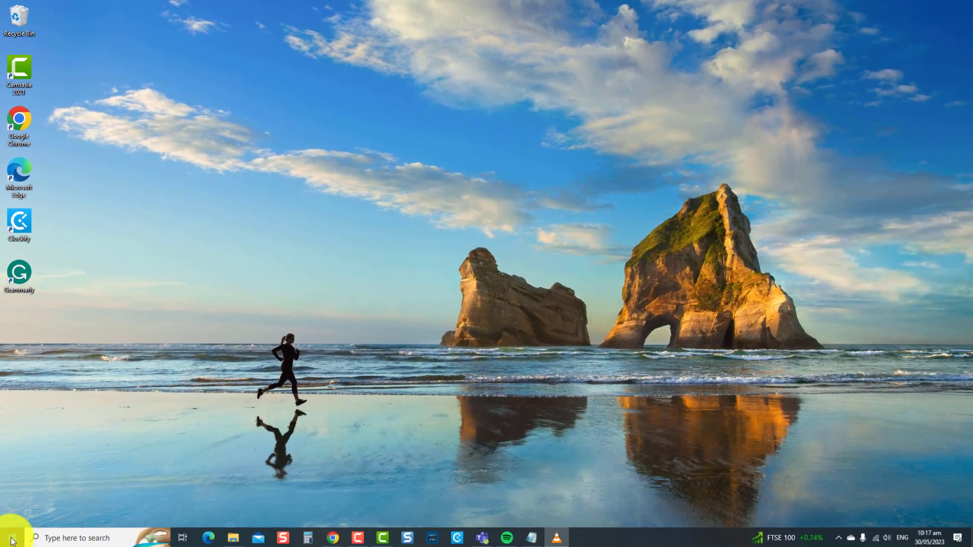
- Restart the PC from the Start menu's power options and return to the desktop
{"action": "left_click", "coordinate": [11, 542]}
{"action": "left_click", "coordinate": [13, 514]}
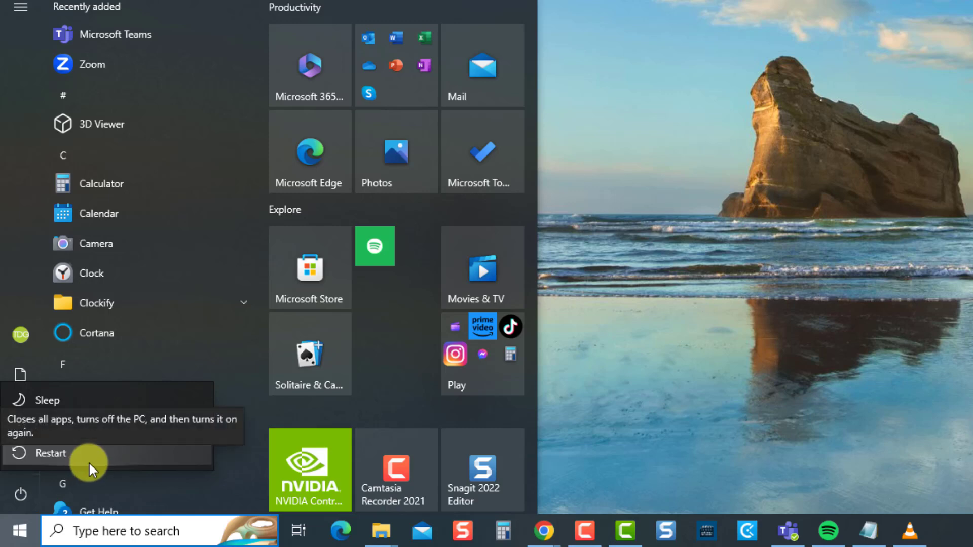
{"action": "key", "text": "Escape"}
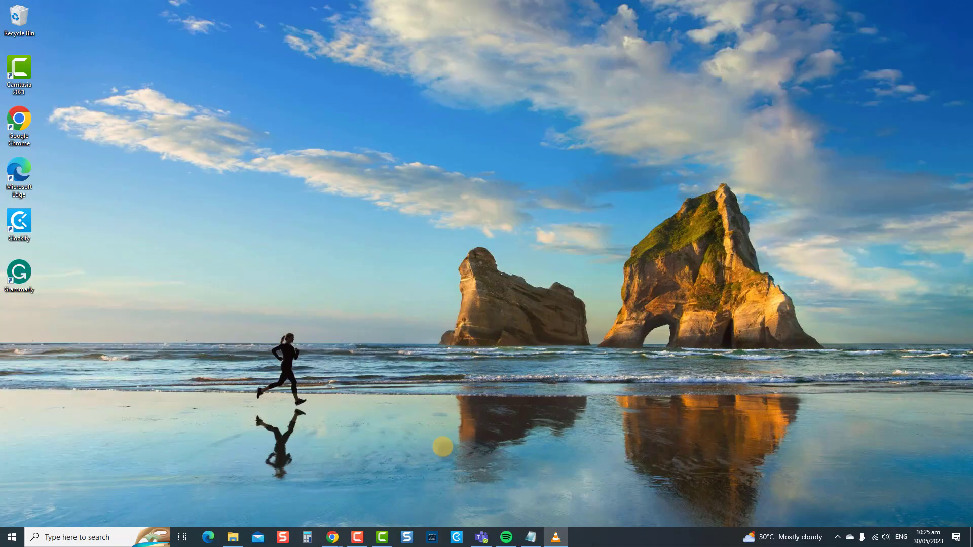
{"action": "left_click", "coordinate": [442, 446]}
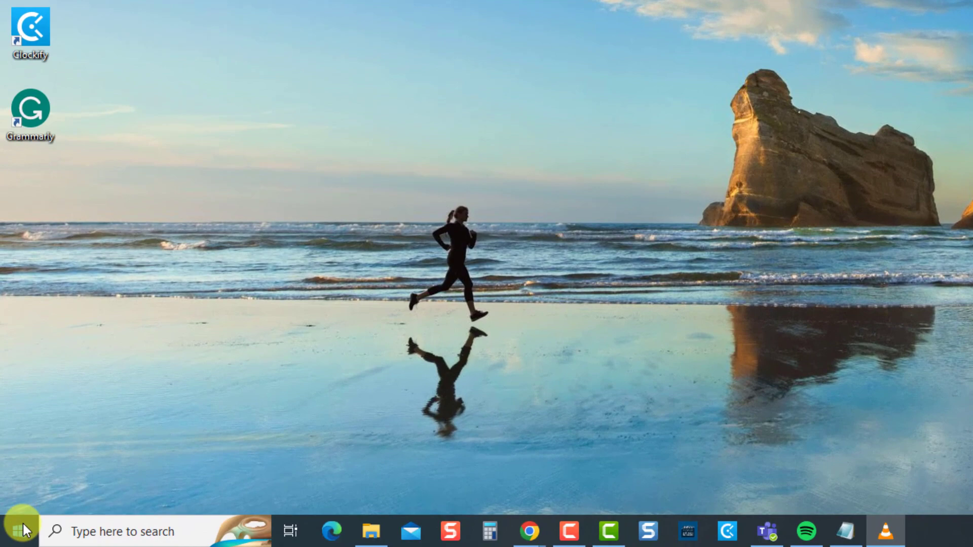
- Go to Settings > Update & Security > Troubleshoot > Additional troubleshooters
{"action": "left_click", "coordinate": [22, 524]}
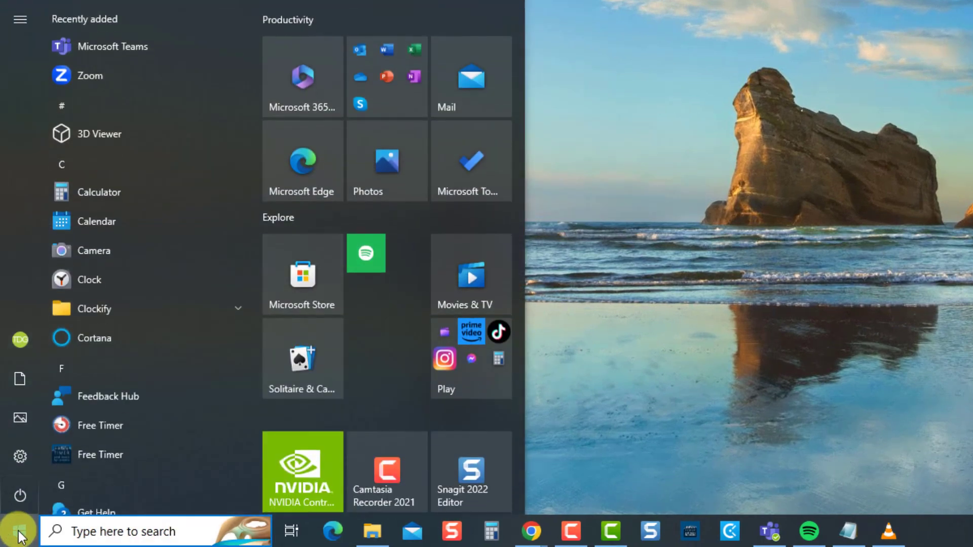
{"action": "left_click", "coordinate": [21, 457]}
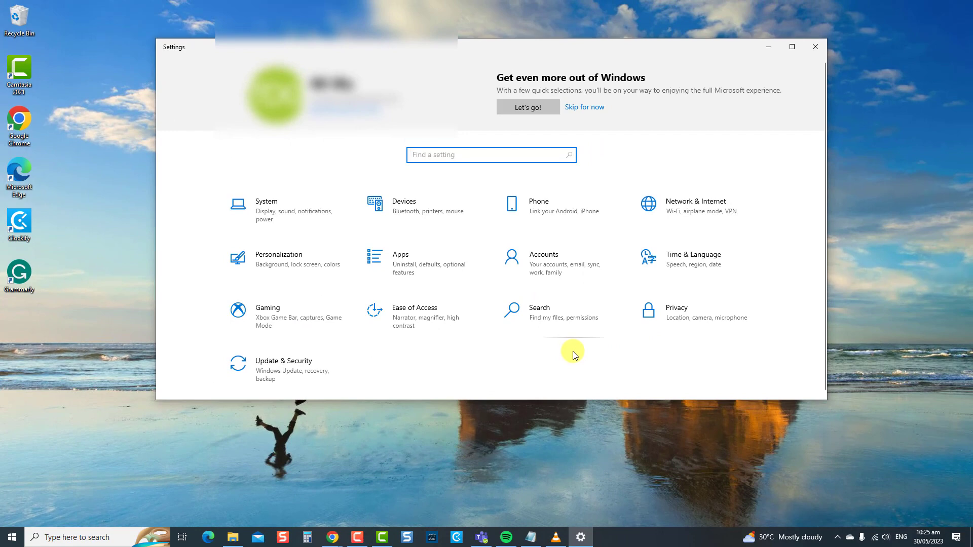
{"action": "left_click", "coordinate": [275, 368]}
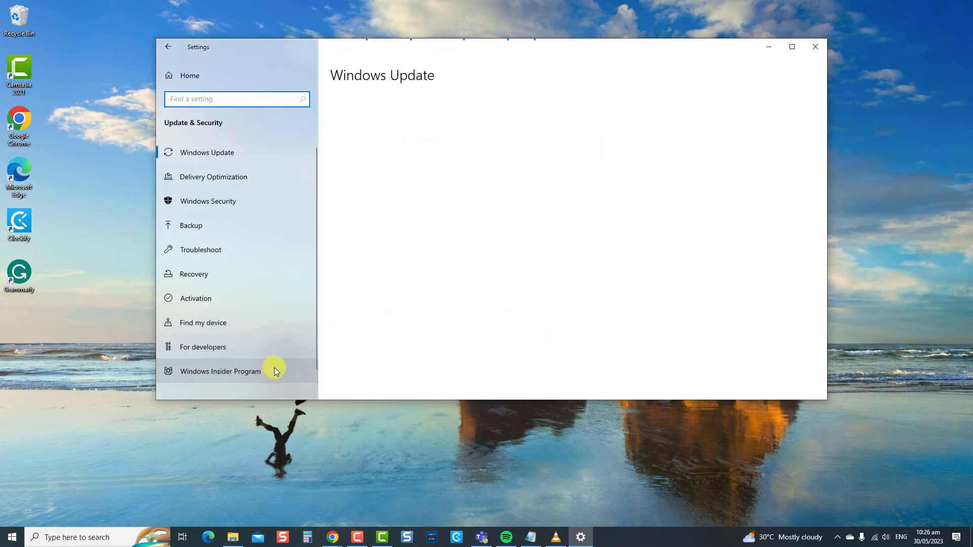
{"action": "left_click", "coordinate": [244, 247]}
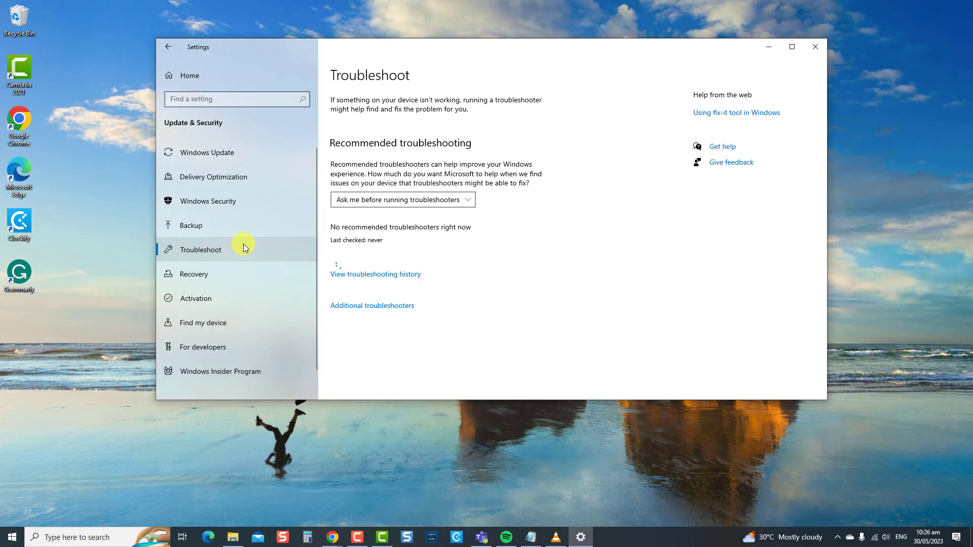
{"action": "left_click", "coordinate": [377, 306]}
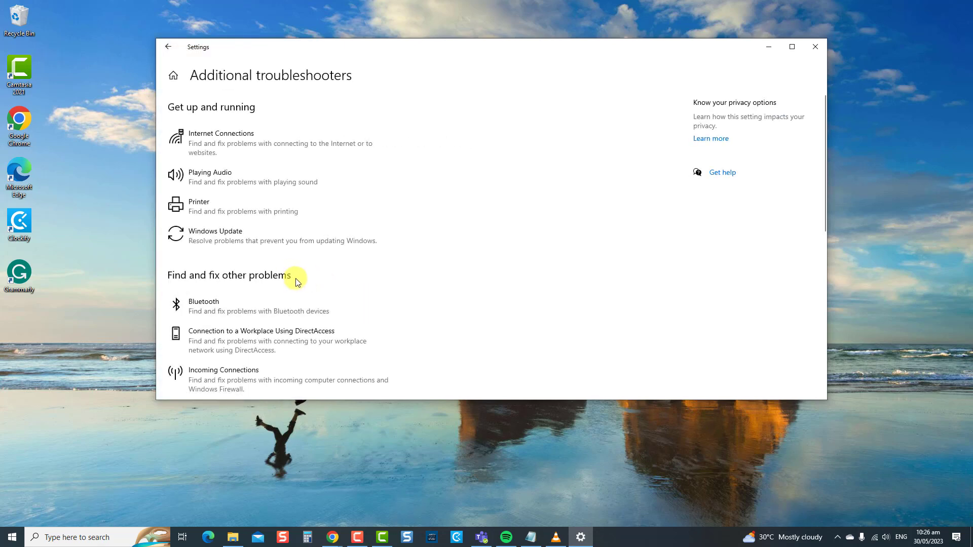
- Run the Keyboard troubleshooter, which finds no changes needed, then close Settings
{"action": "scroll", "coordinate": [297, 279], "scroll_direction": "down", "scroll_amount": 4}
{"action": "left_click", "coordinate": [284, 224]}
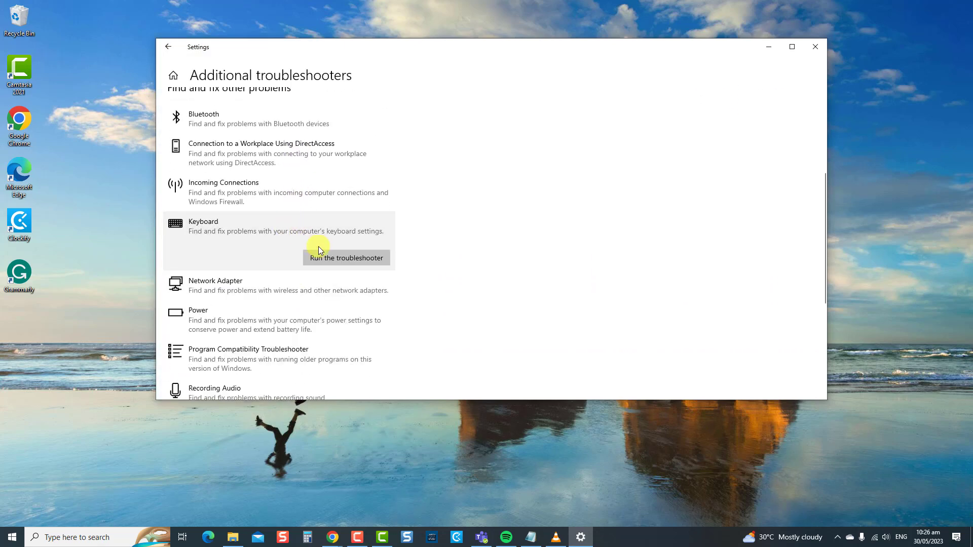
{"action": "left_click", "coordinate": [330, 259]}
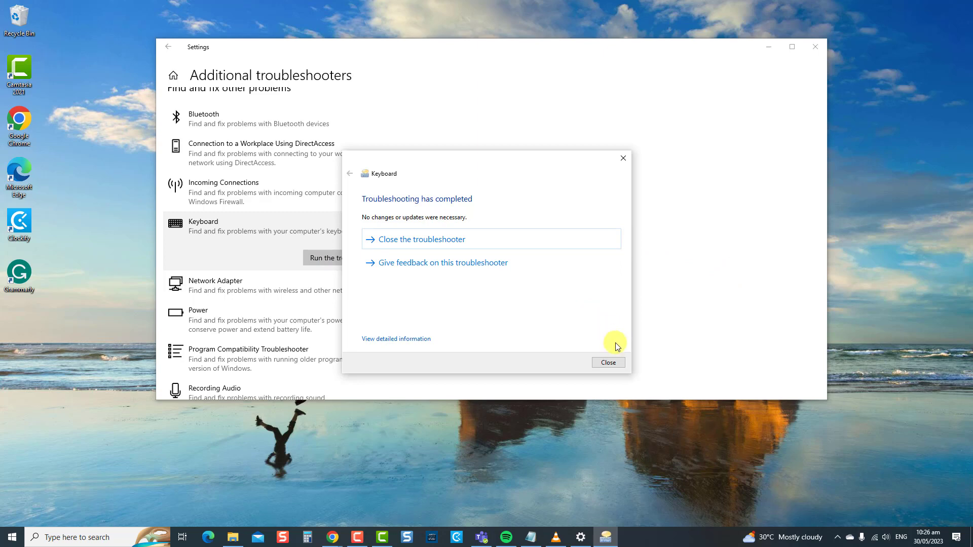
{"action": "left_click", "coordinate": [614, 363]}
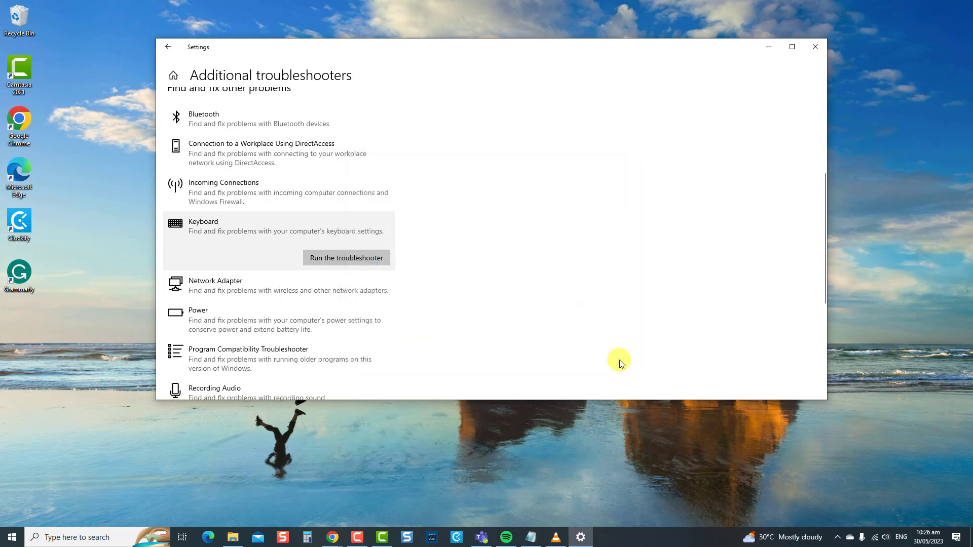
{"action": "left_click", "coordinate": [814, 45]}
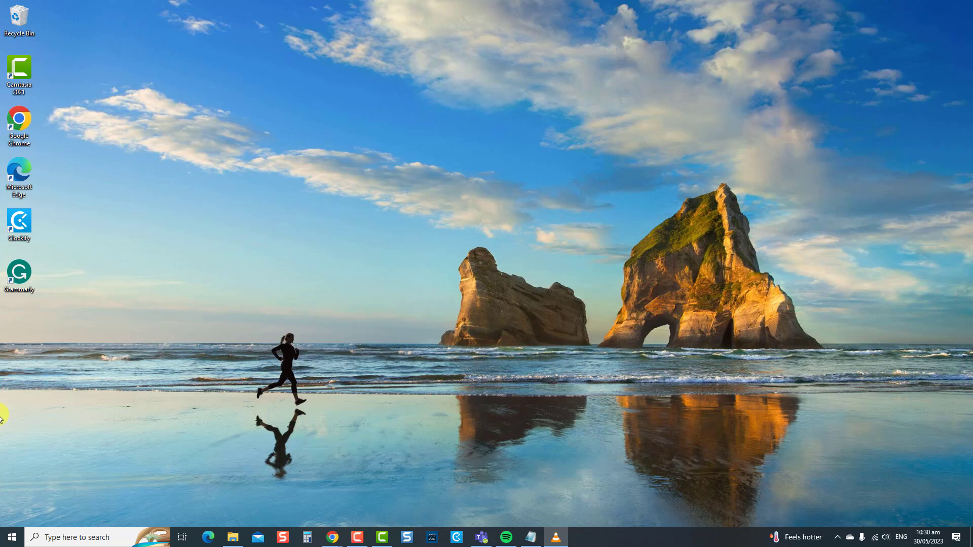
- Check for updates under Settings > Update & Security until Windows reports it's up to date
{"action": "left_click", "coordinate": [11, 536]}
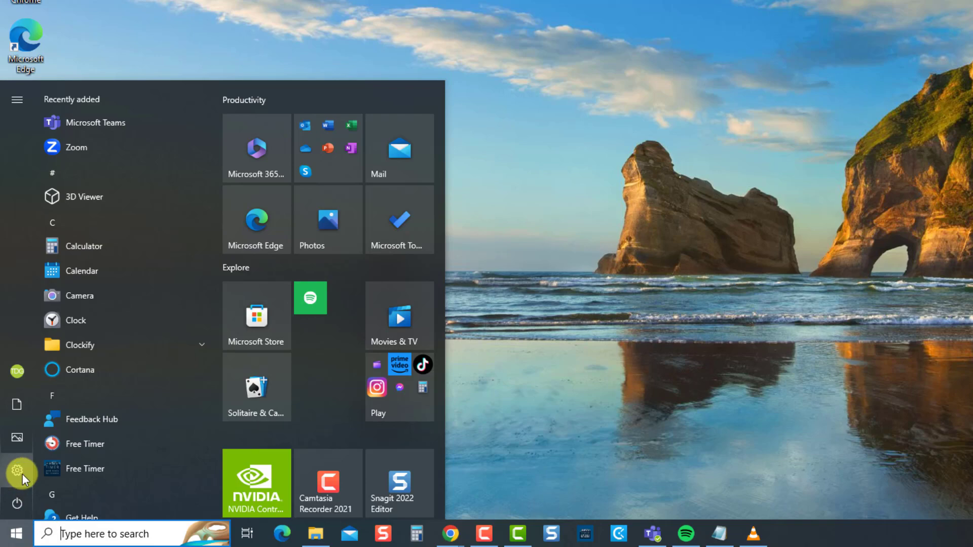
{"action": "left_click", "coordinate": [22, 474]}
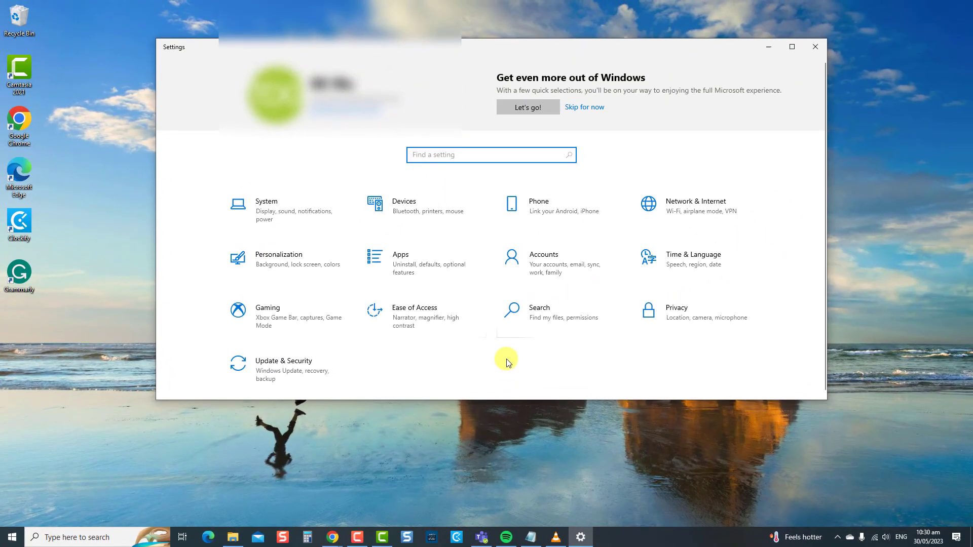
{"action": "left_click", "coordinate": [252, 354]}
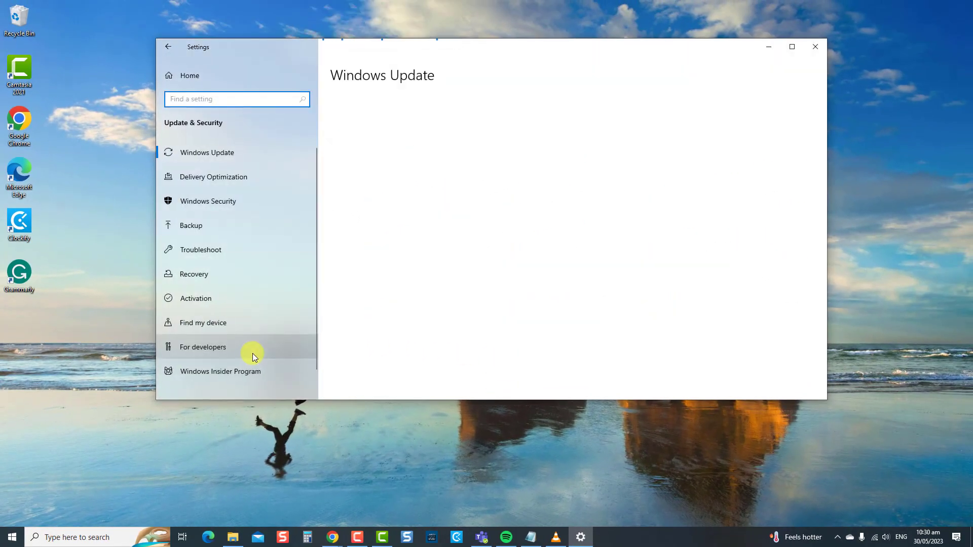
{"action": "left_click", "coordinate": [356, 135]}
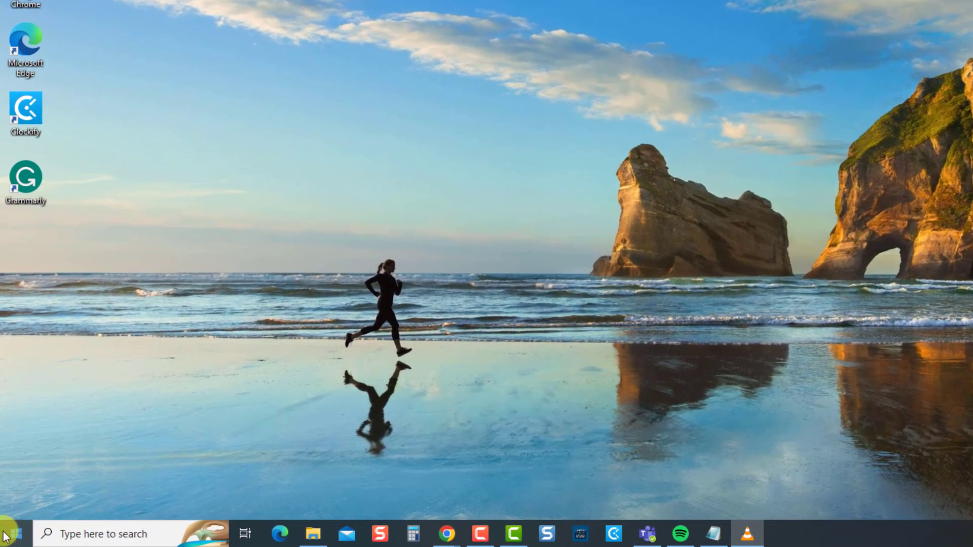
- Restart the computer from the Start menu's power options
{"action": "left_click", "coordinate": [6, 536]}
{"action": "left_click", "coordinate": [12, 508]}
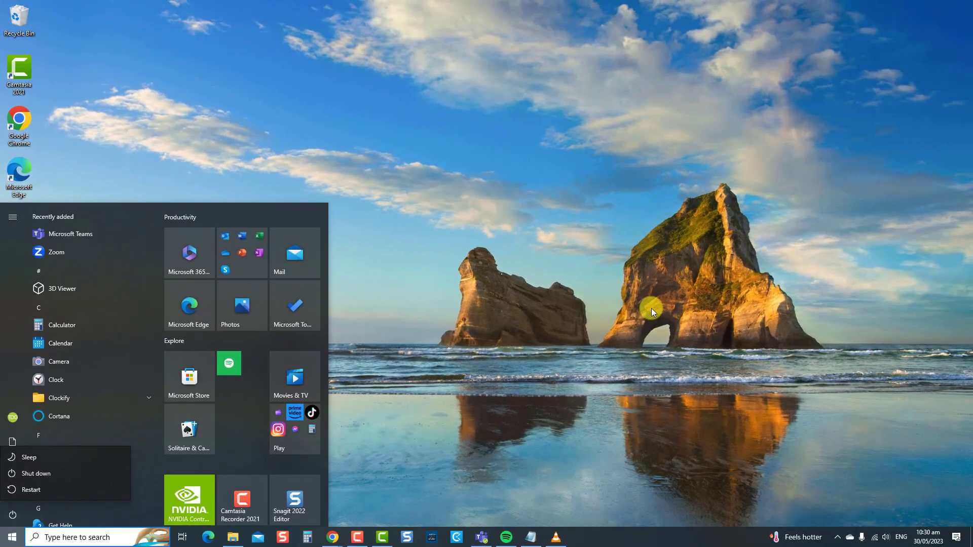
{"action": "left_click", "coordinate": [862, 228]}
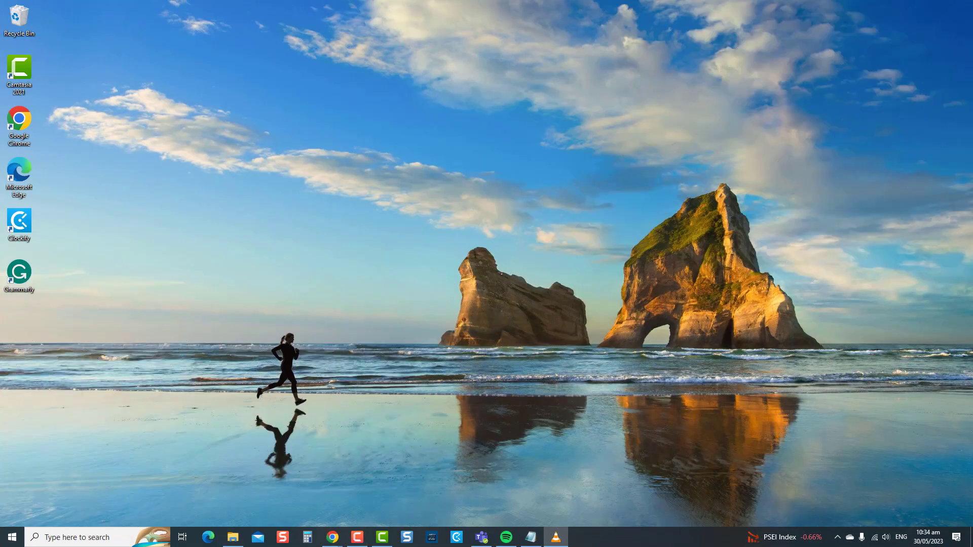
{"action": "left_click", "coordinate": [439, 432]}
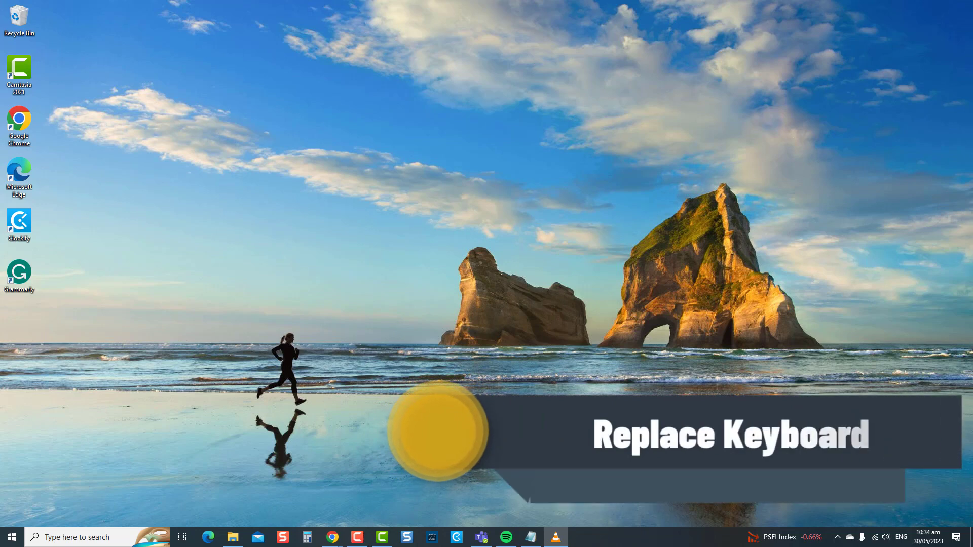